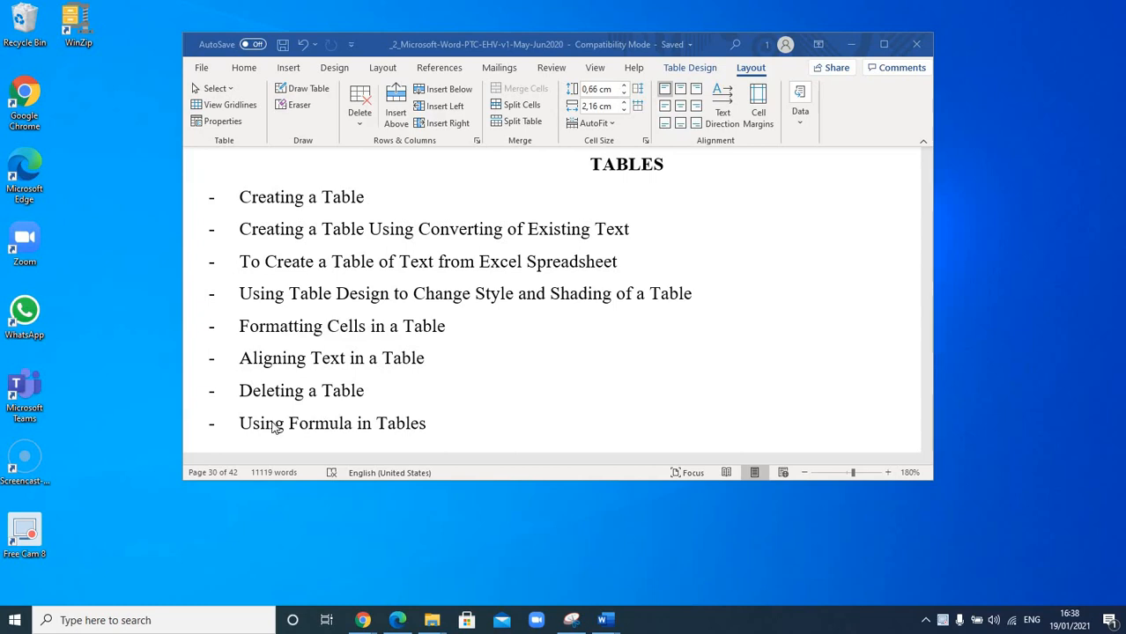
left_click(240, 424)
left_click_drag(273, 424, 510, 433)
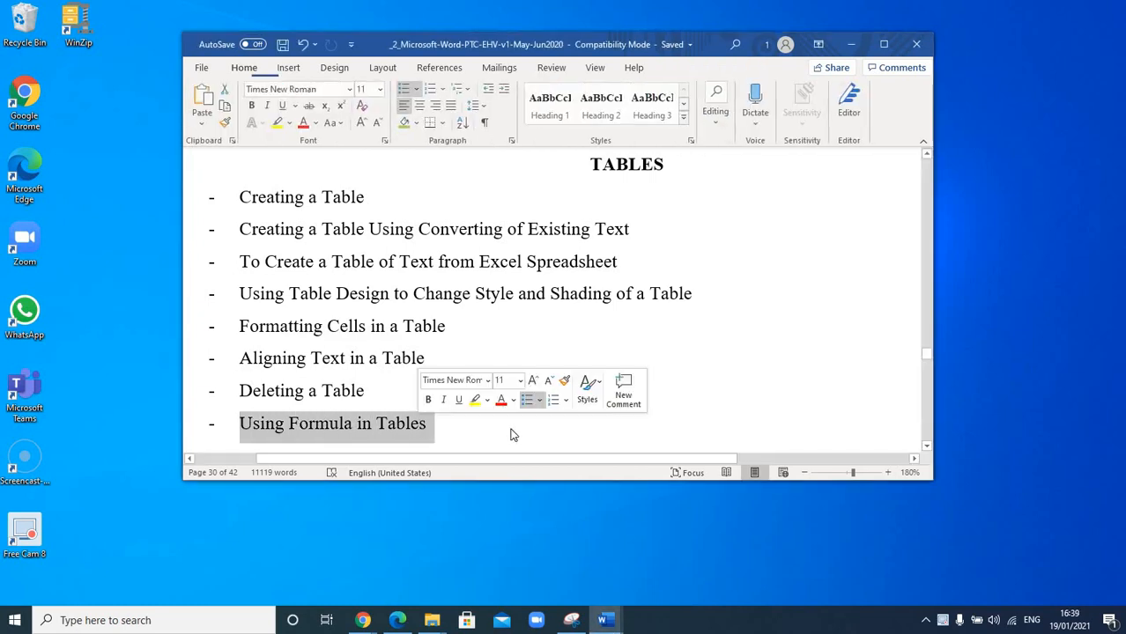
left_click(511, 430)
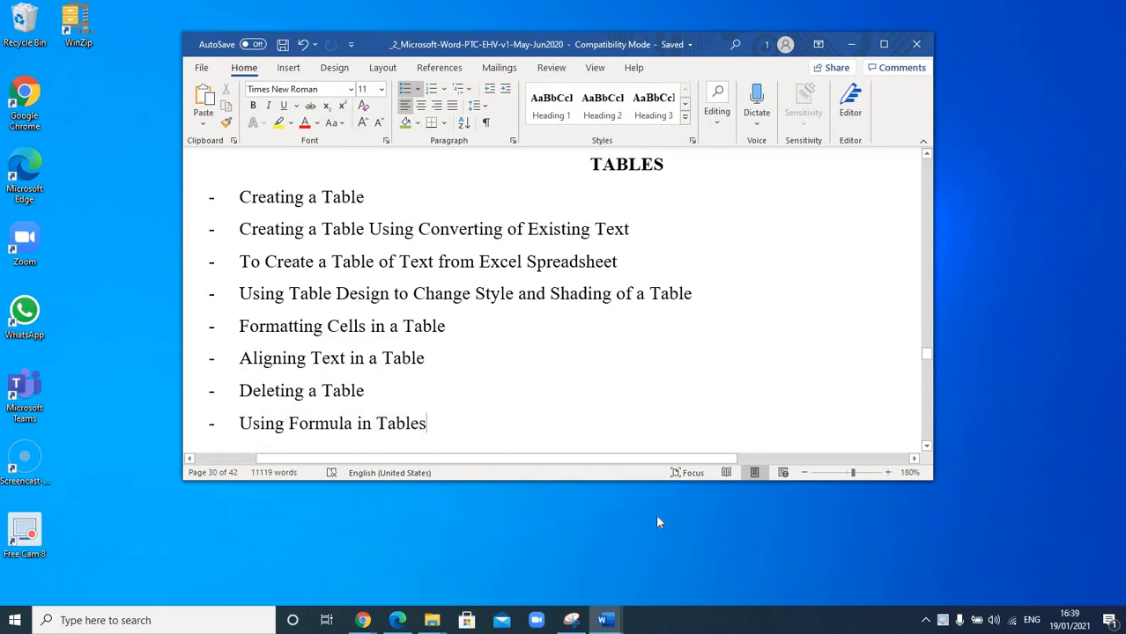
Switch to the PracticeDoc3 document and show the table of numbers on page 3
mouse_move(628, 603)
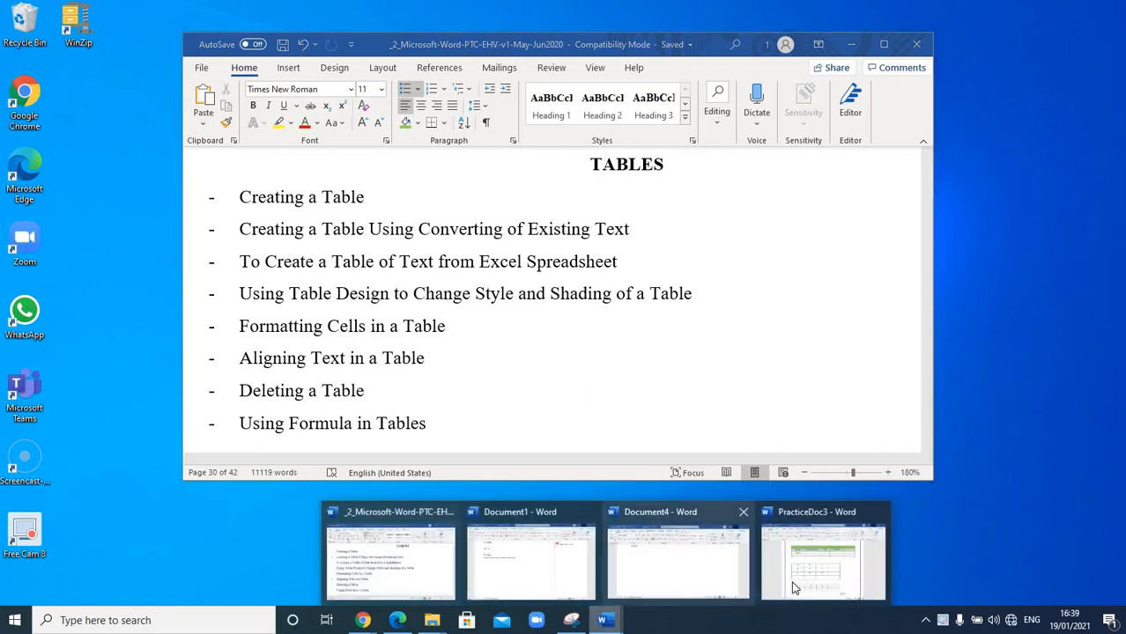
left_click(786, 580)
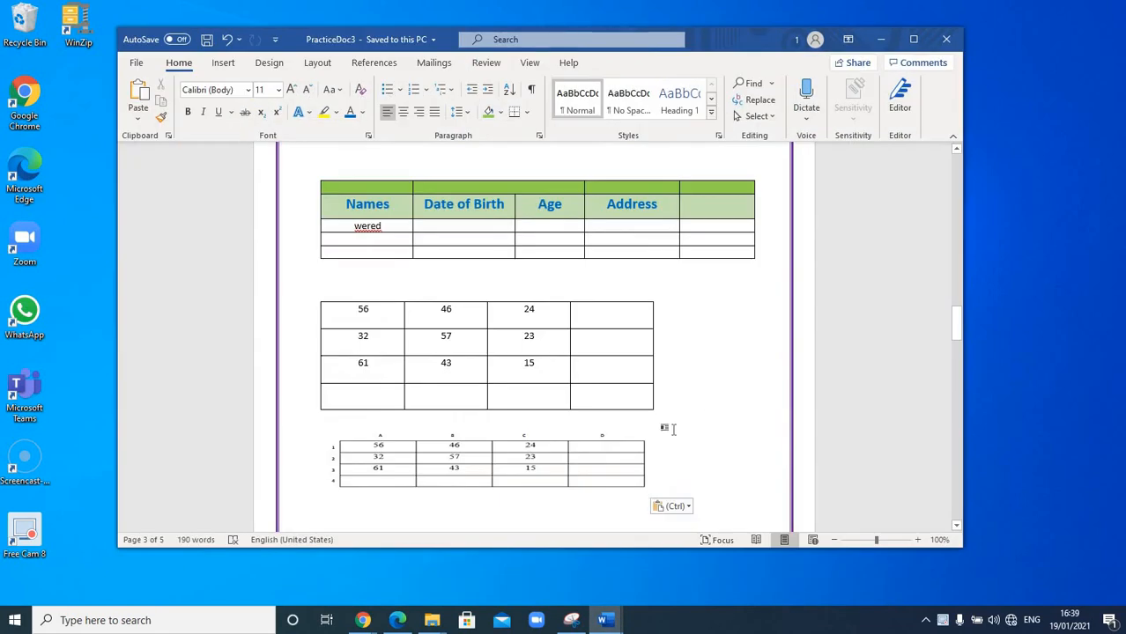
scroll(667, 406, "down", 1)
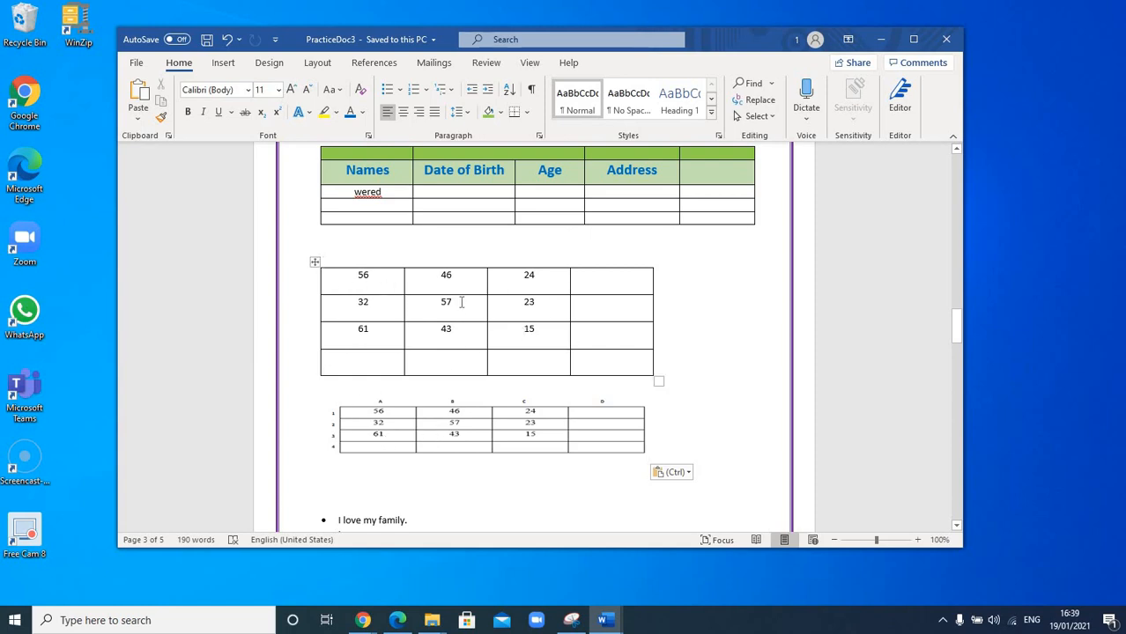
Insert the formula =AVERAGE(A1:C3) into the last cell of the fourth row in the number table
left_click(621, 362)
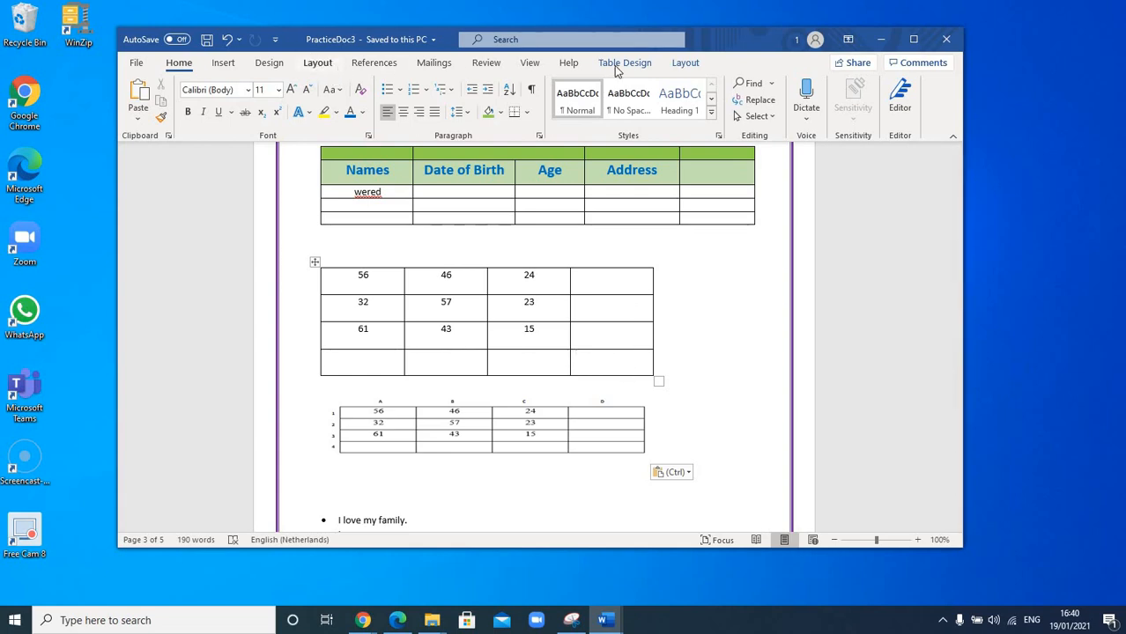
left_click(692, 63)
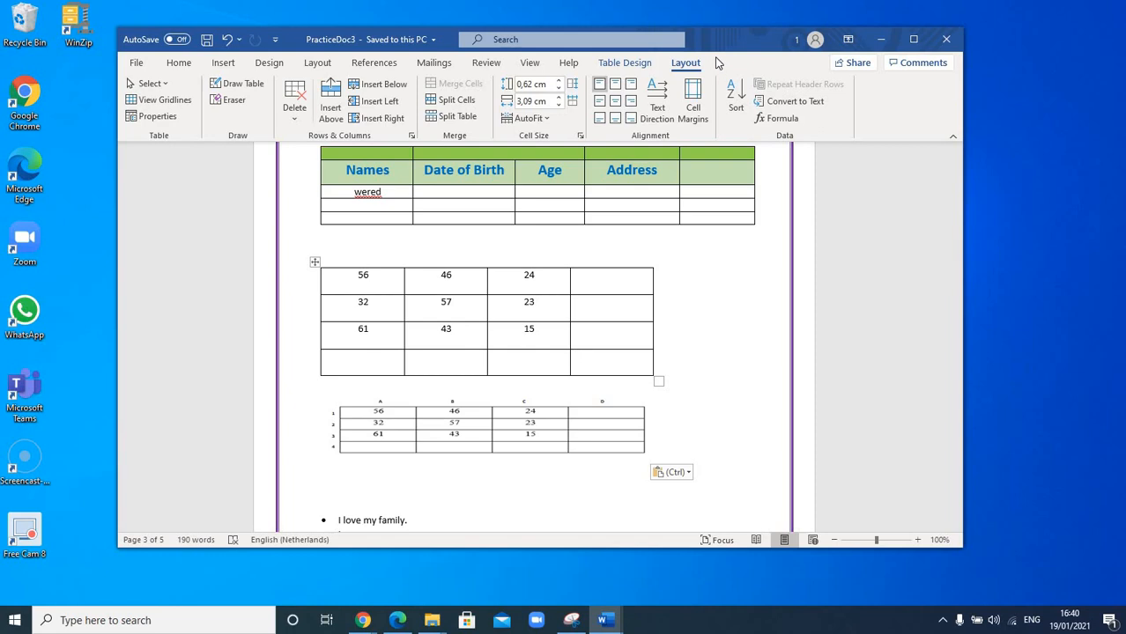
left_click(782, 122)
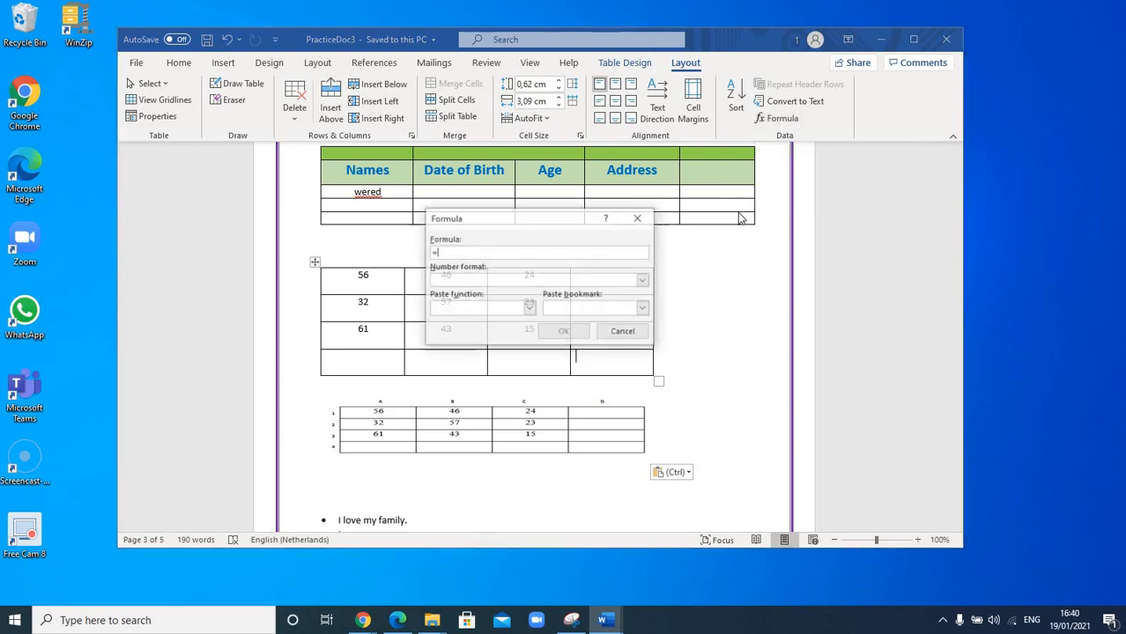
left_click(467, 252)
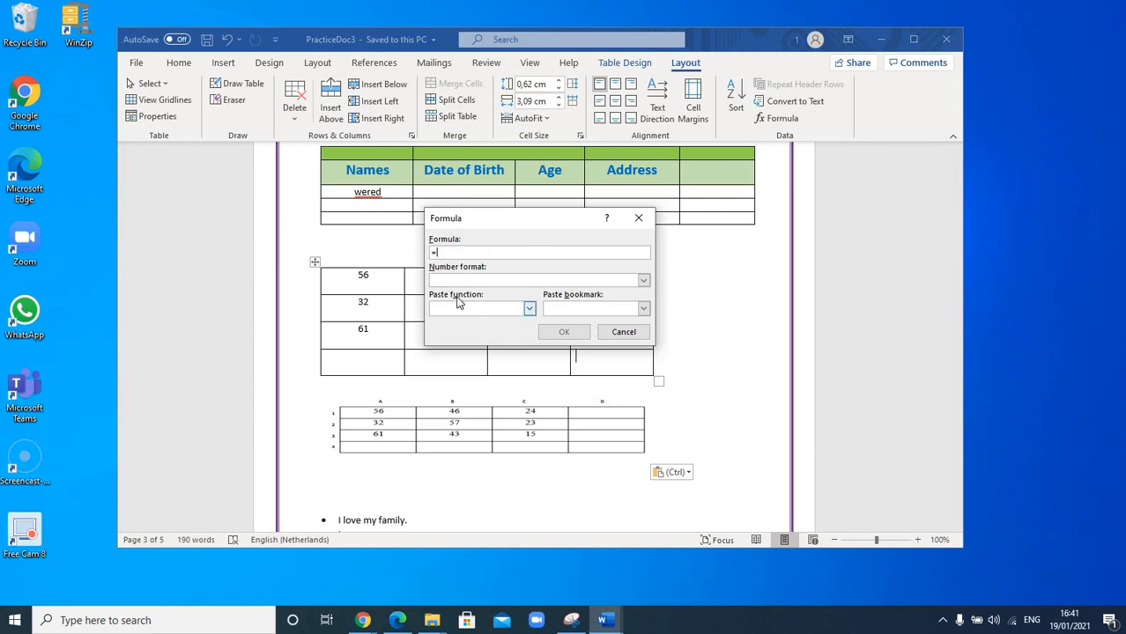
left_click(529, 309)
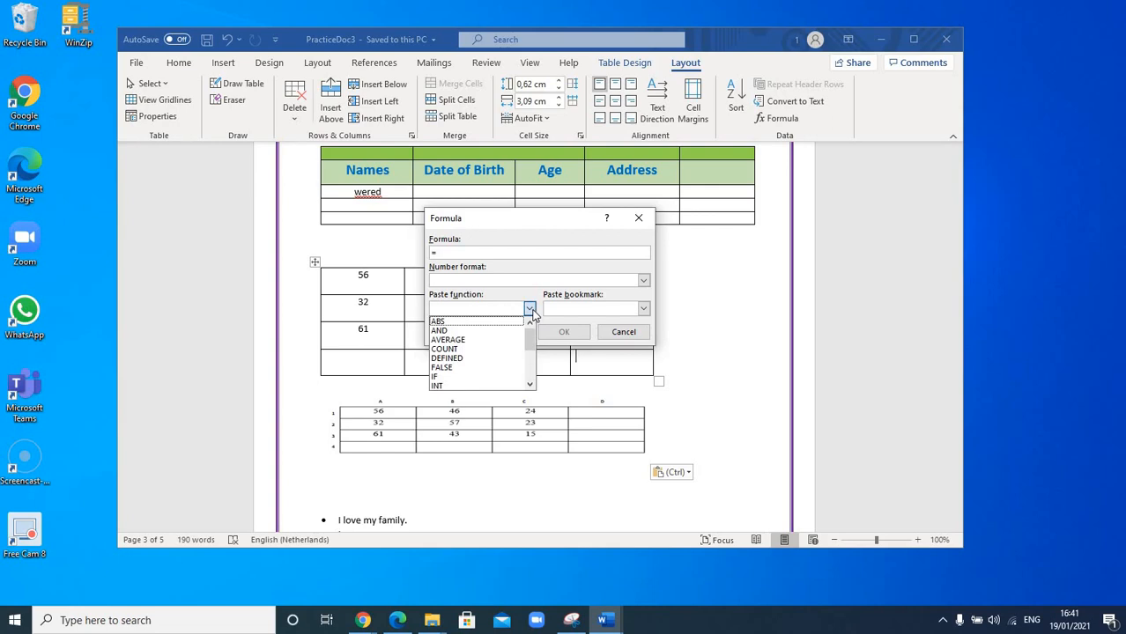
left_click(483, 341)
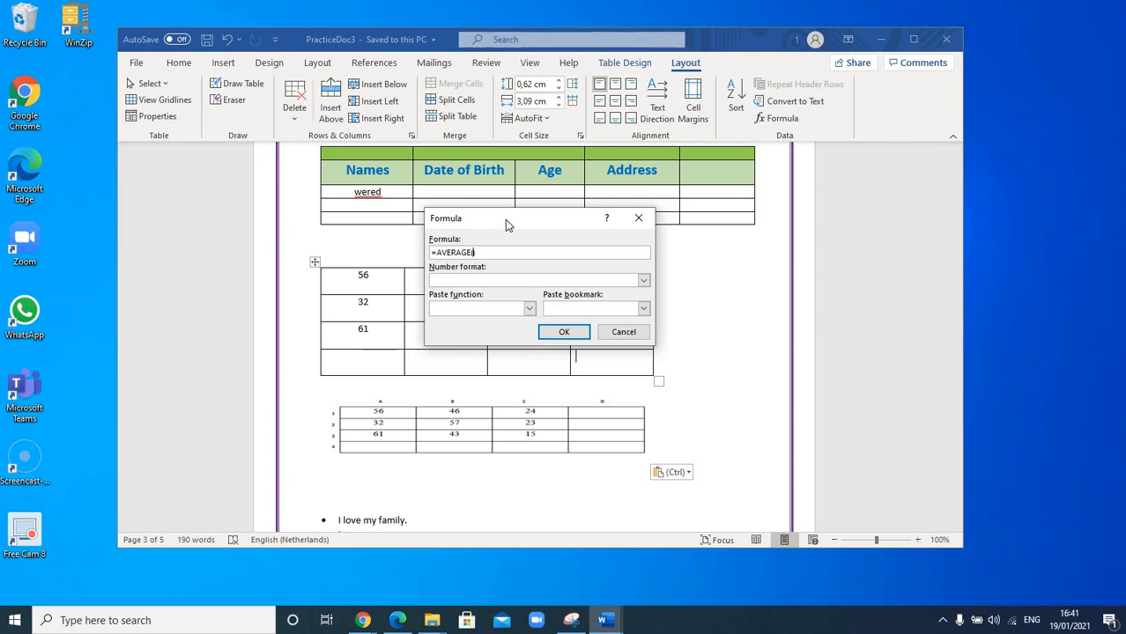
left_click_drag(505, 220, 758, 199)
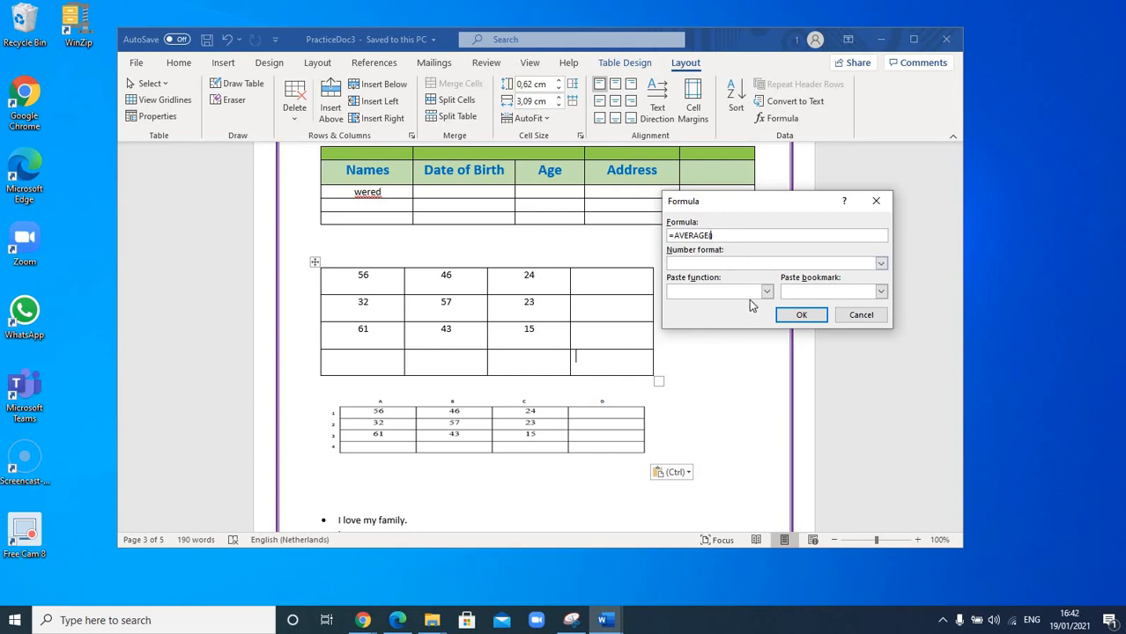
type("A1:C3")
left_click(881, 265)
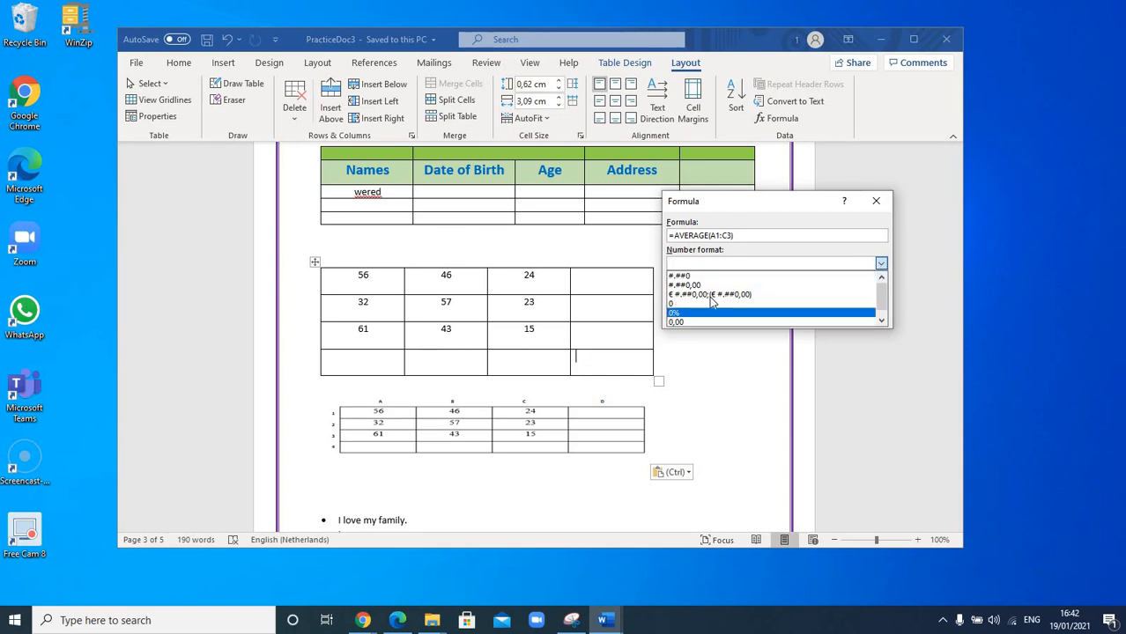
left_click(882, 266)
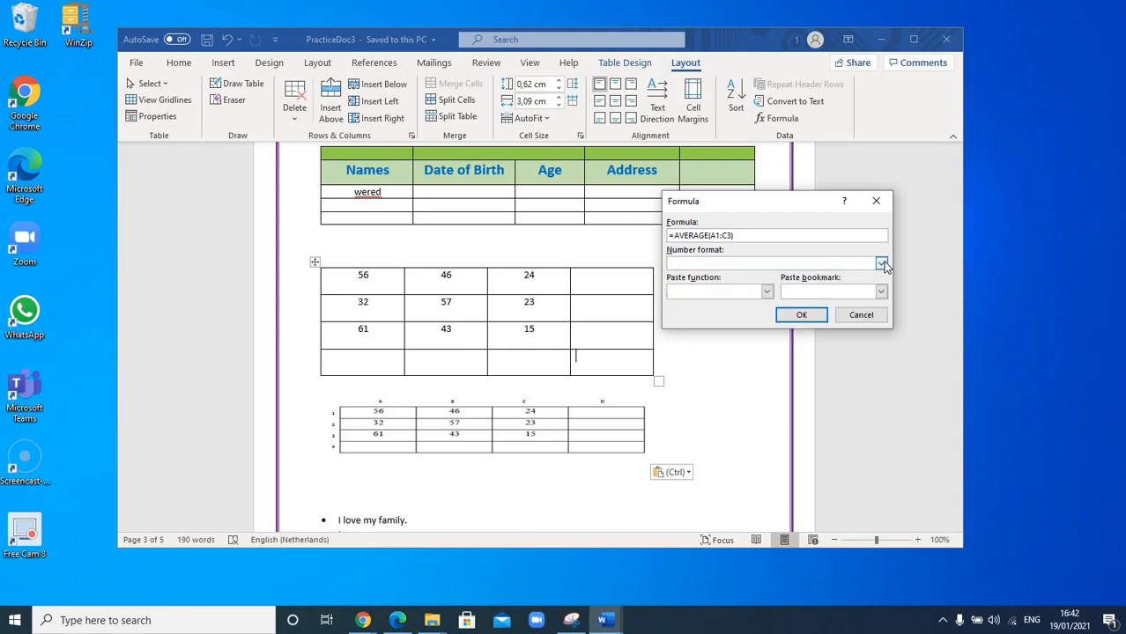
left_click(803, 316)
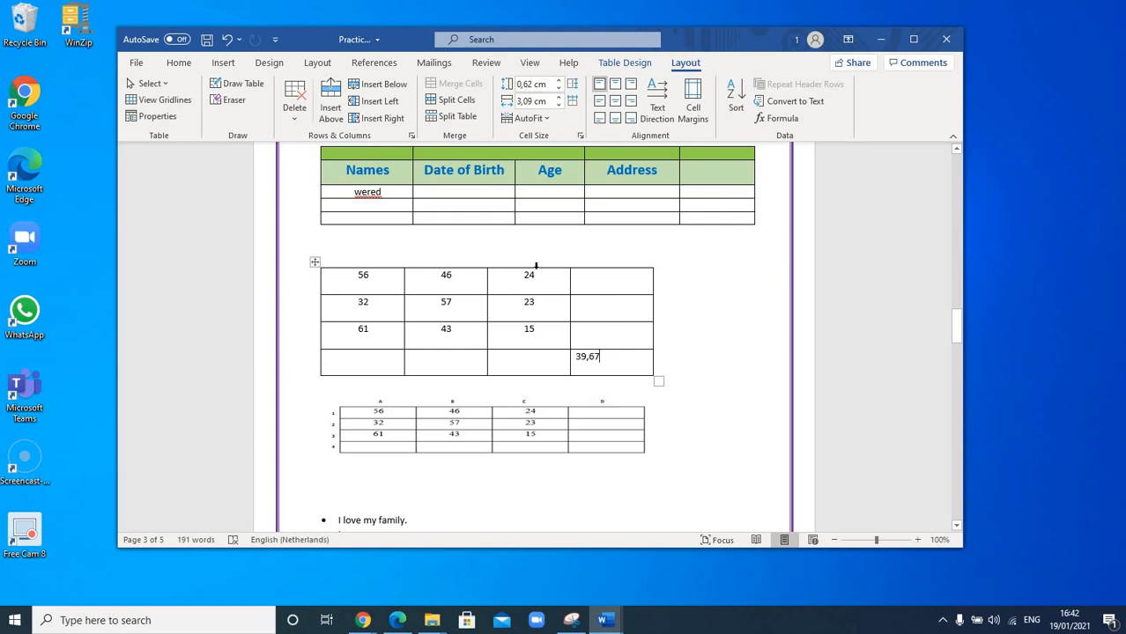
Start a formula in the third-row cell of the number table's fourth column and add the SUM function to it
left_click(603, 339)
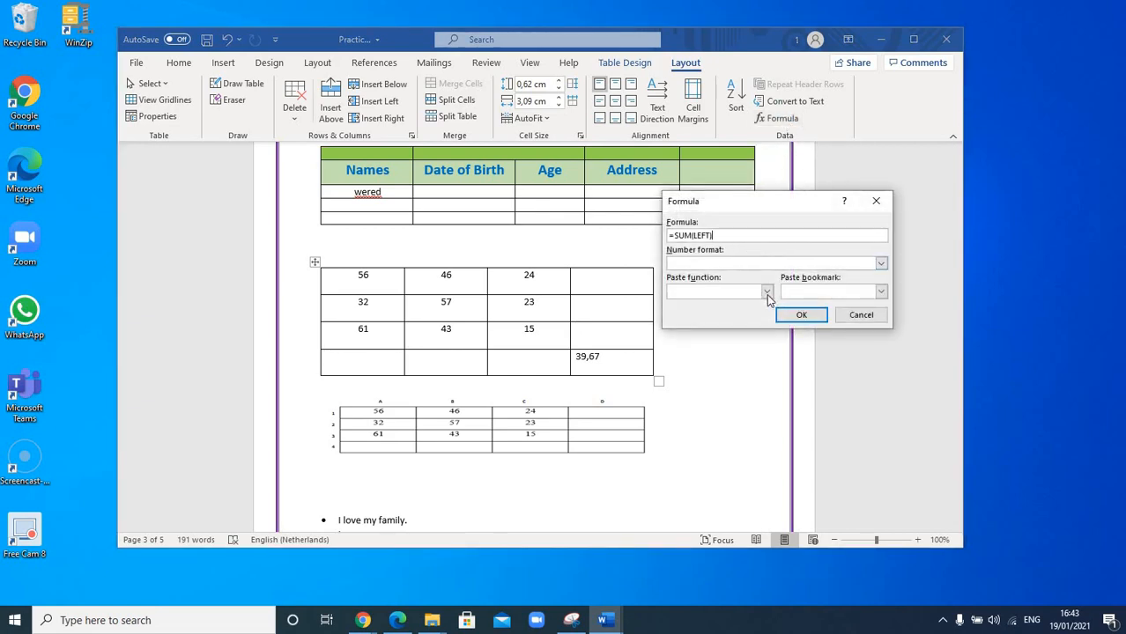
left_click(766, 292)
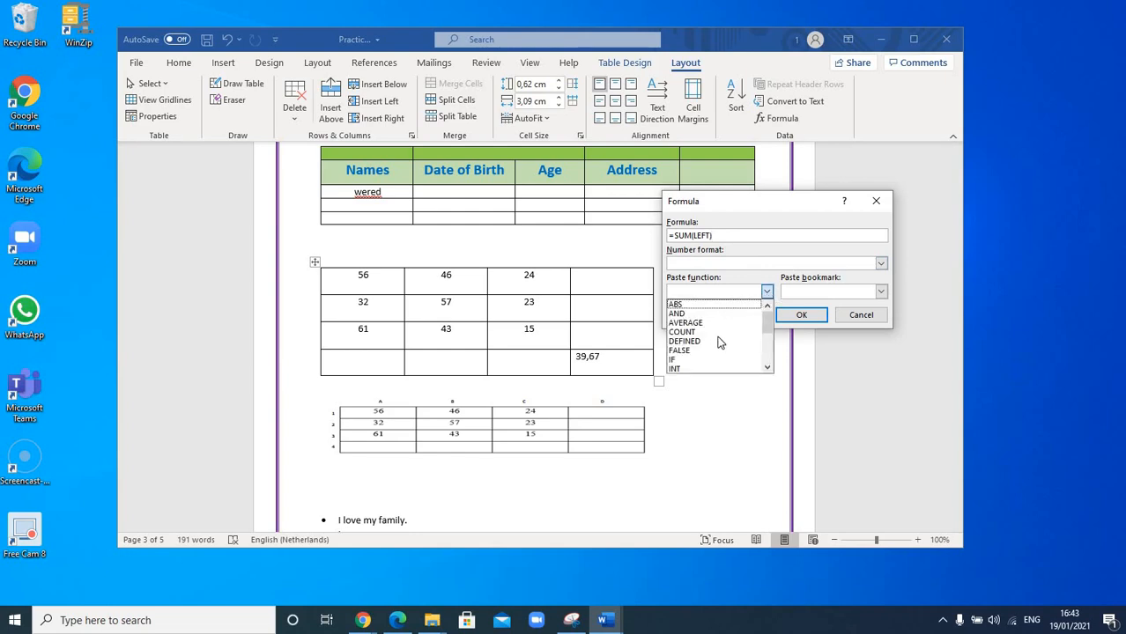
left_click(767, 369)
left_click(766, 369)
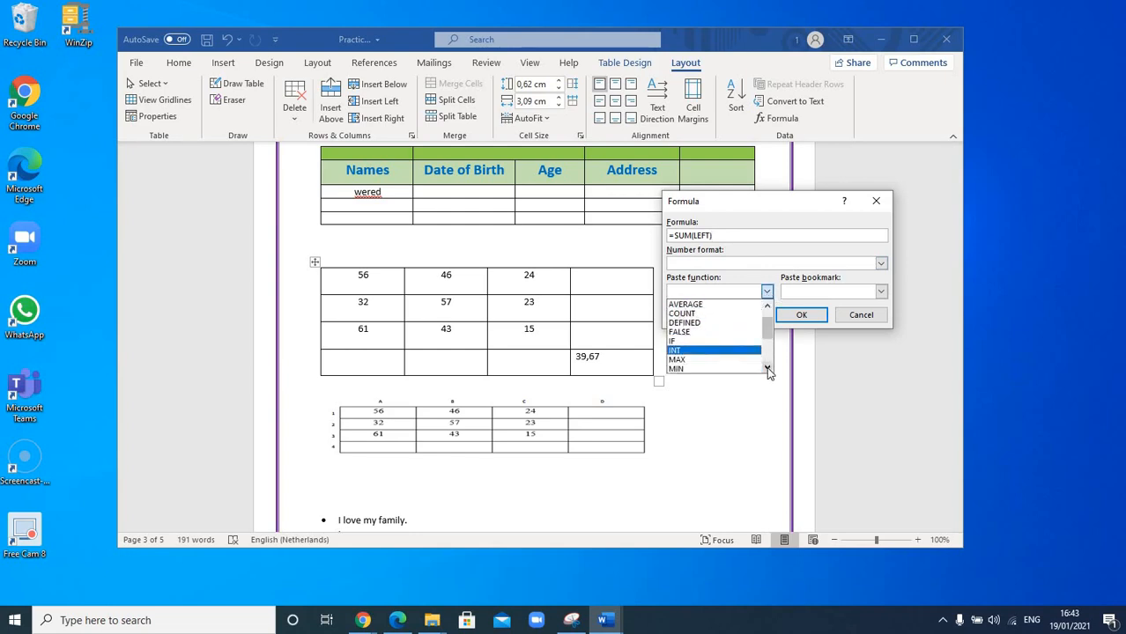
left_click(768, 368)
left_click(767, 368)
left_click(768, 368)
left_click(768, 368)
left_click(768, 368)
left_click(767, 369)
left_click(767, 369)
left_click(767, 369)
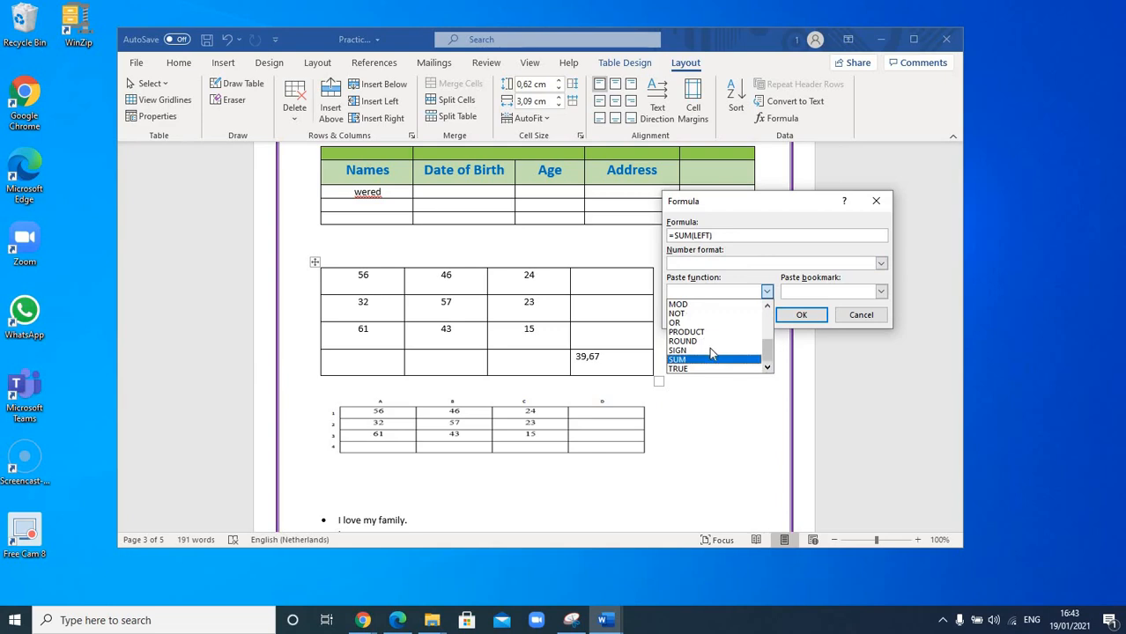
left_click(712, 360)
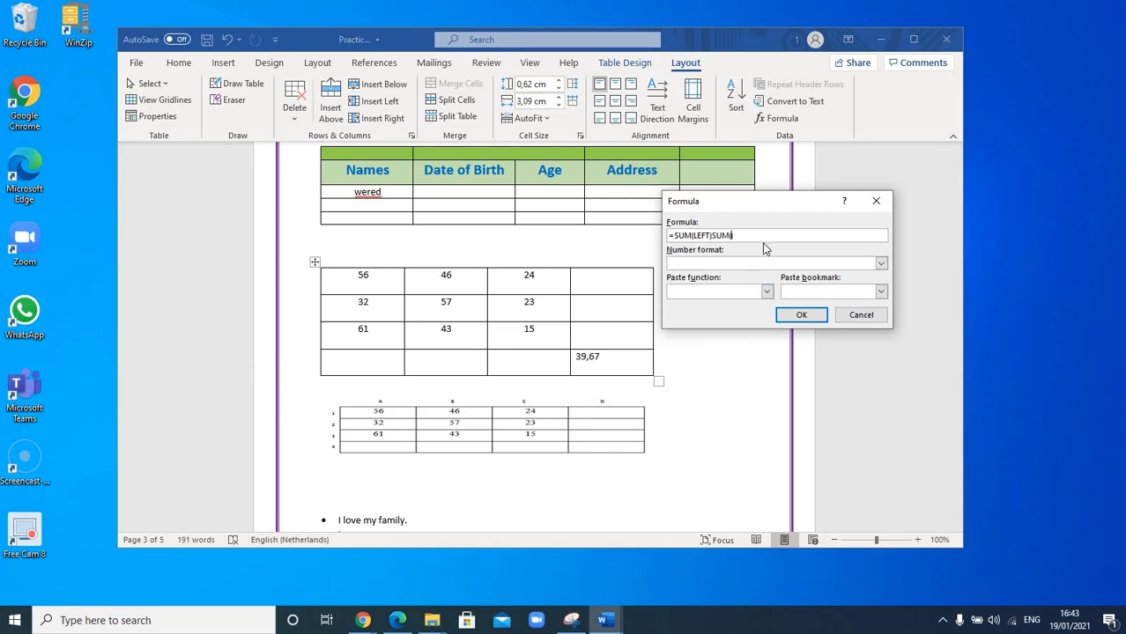
Replace the whole formula with =SUM(A1:C3) and insert its result into the cell
left_click_drag(758, 235, 646, 235)
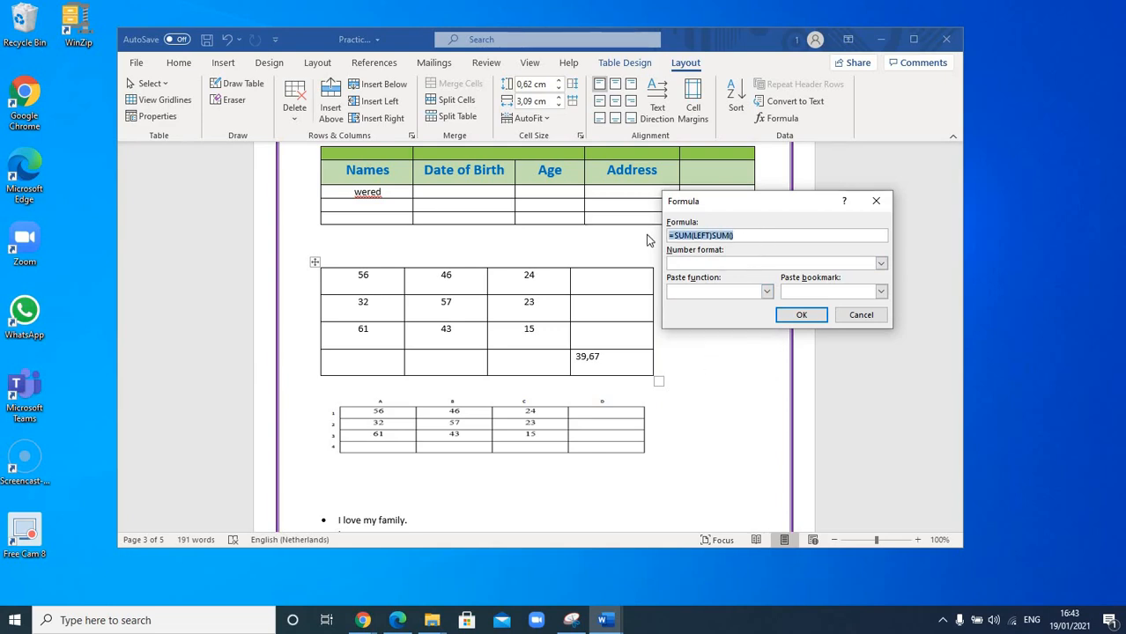
key("BackSpace")
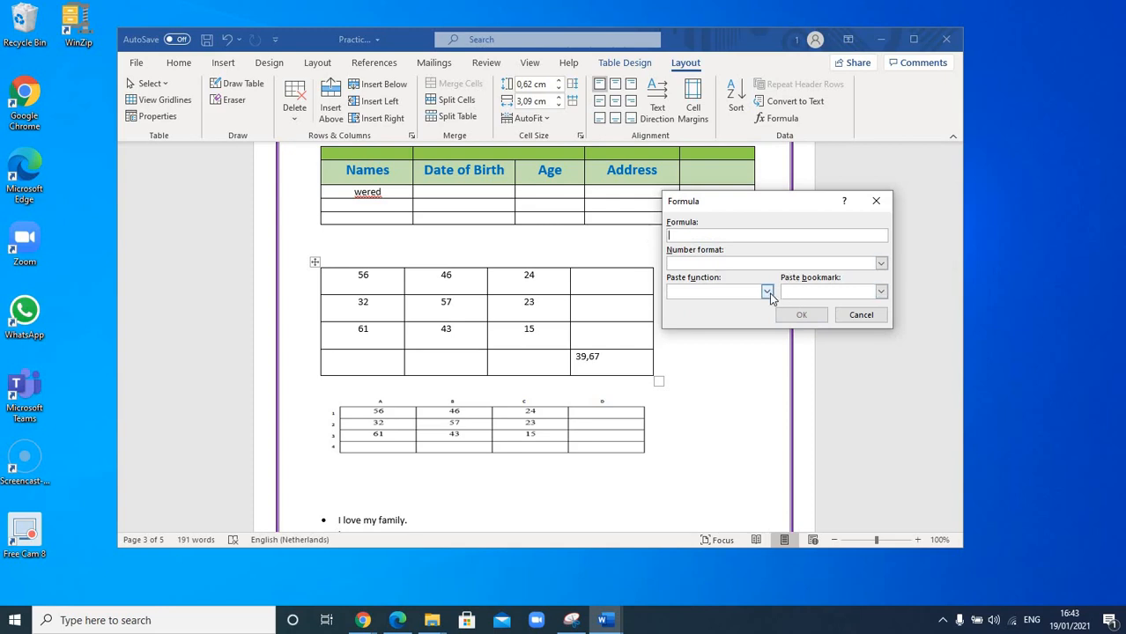
left_click(767, 292)
left_click(734, 360)
left_click(693, 235)
type("A1:C3")
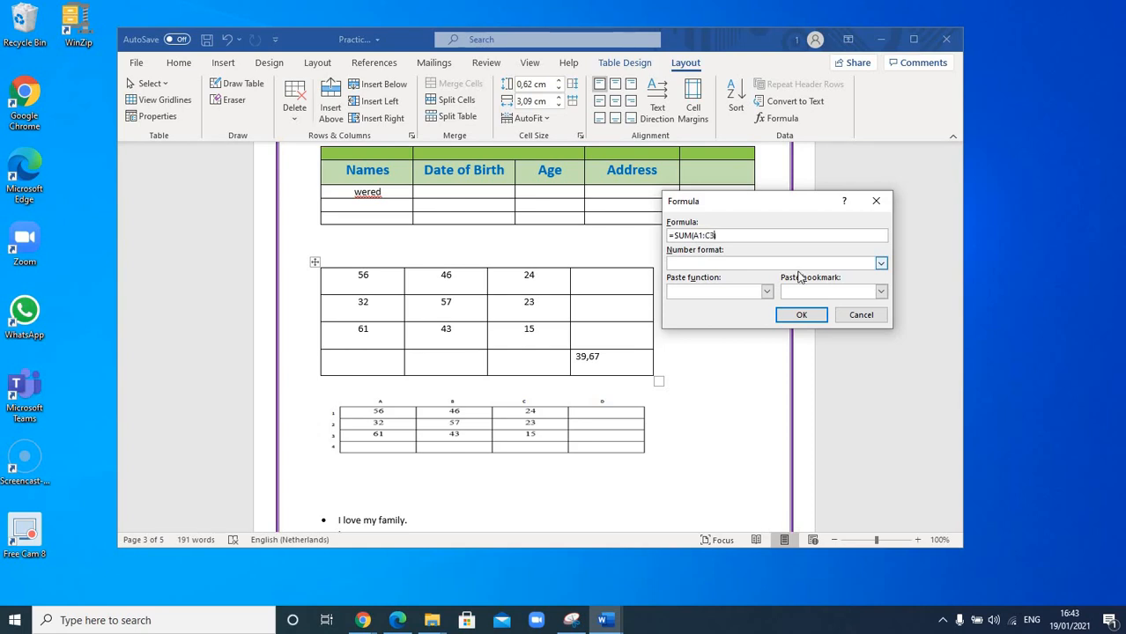
left_click(819, 318)
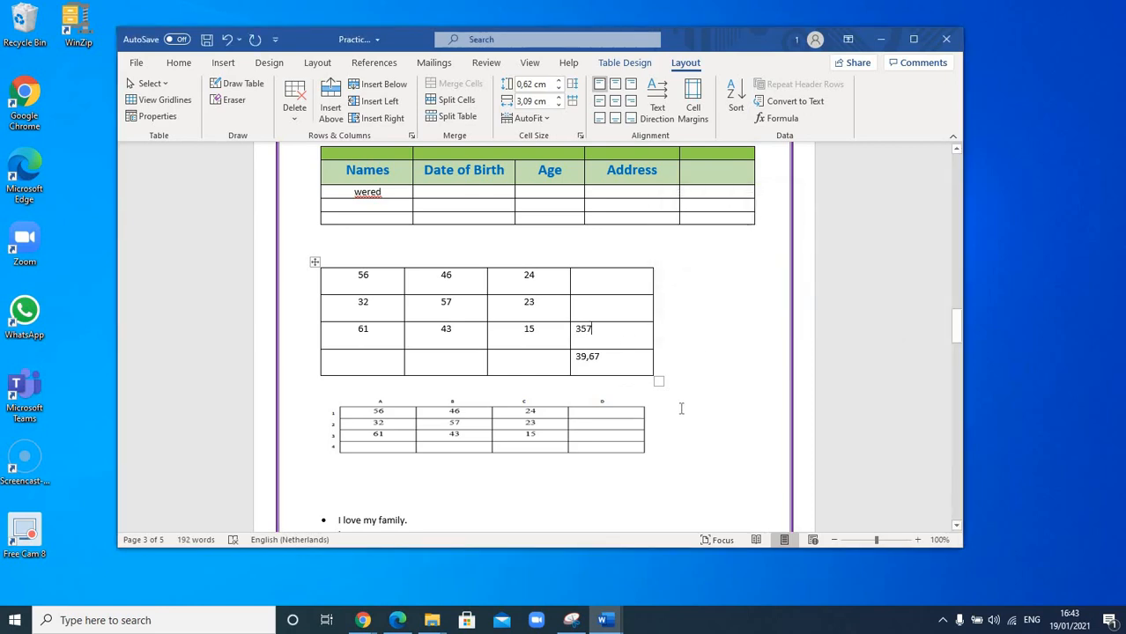